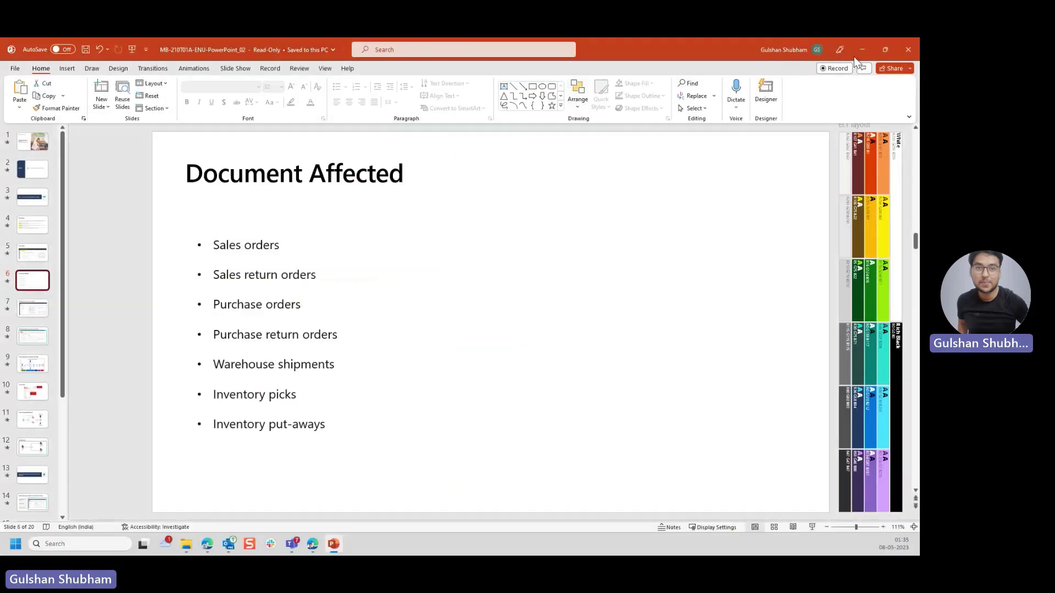
Step: Find User Setup with a 'user set' search and add a new line with User ID ADMIN
left_click(859, 51)
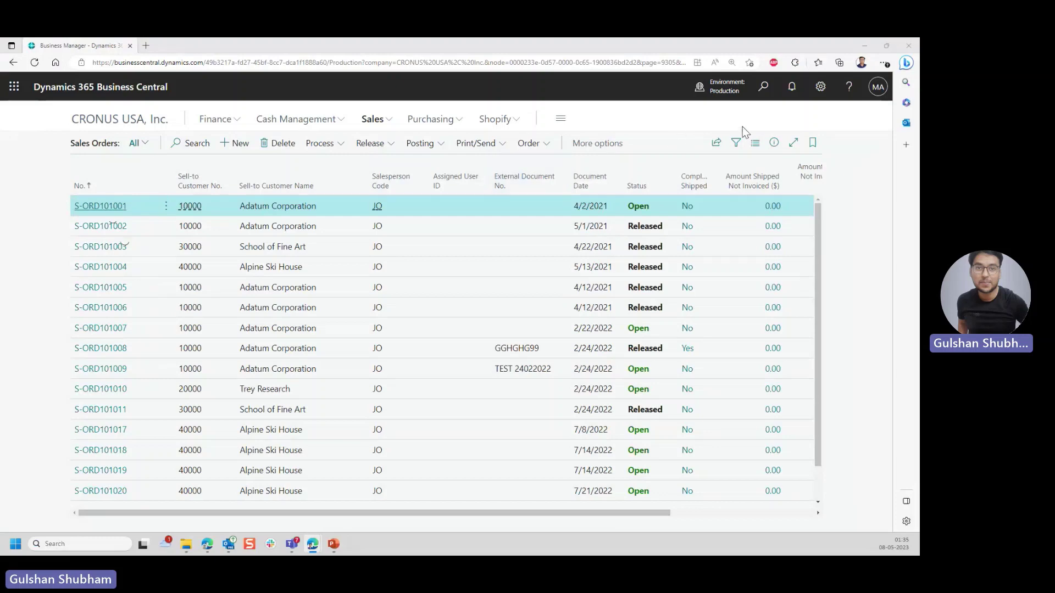
left_click(763, 87)
type("user set")
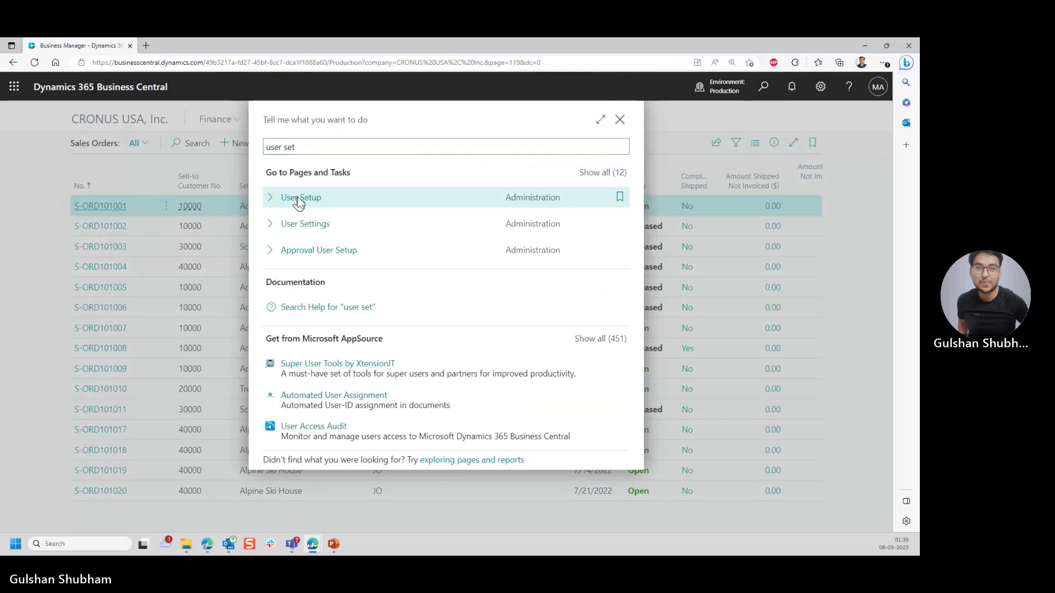
left_click(298, 199)
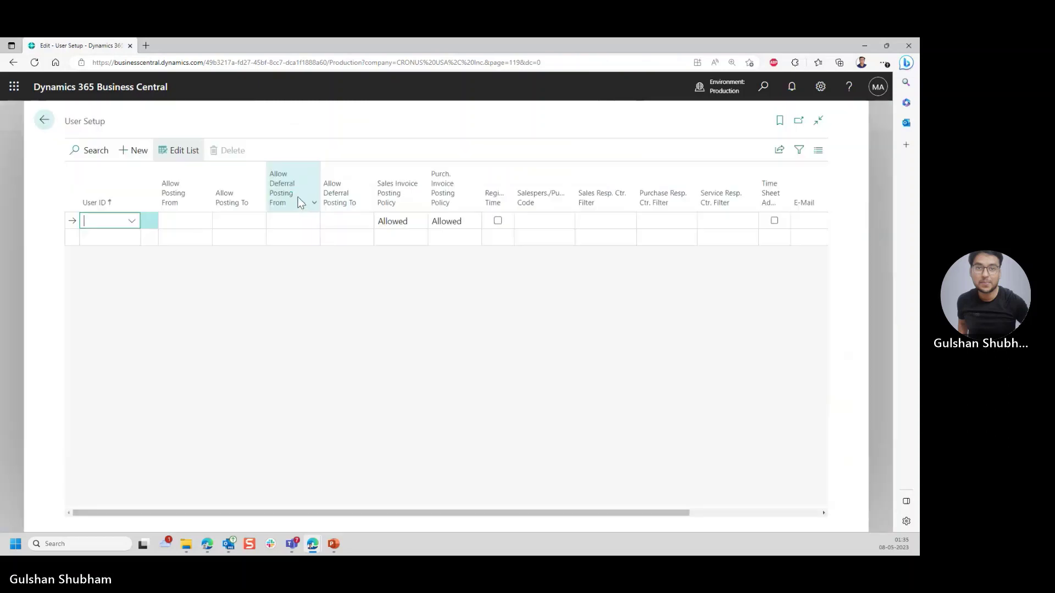
left_click(131, 223)
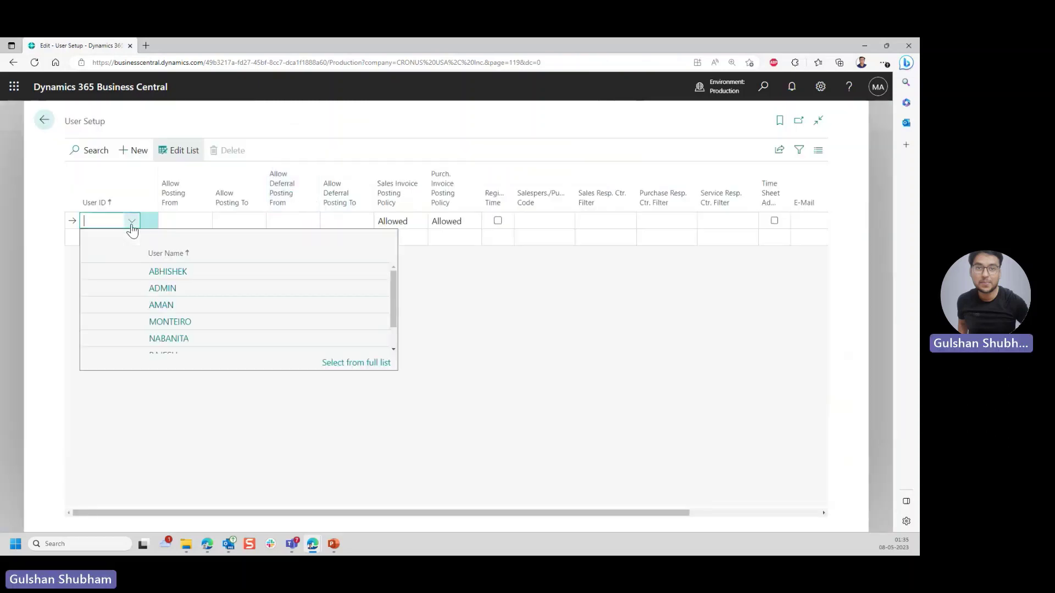
left_click(183, 290)
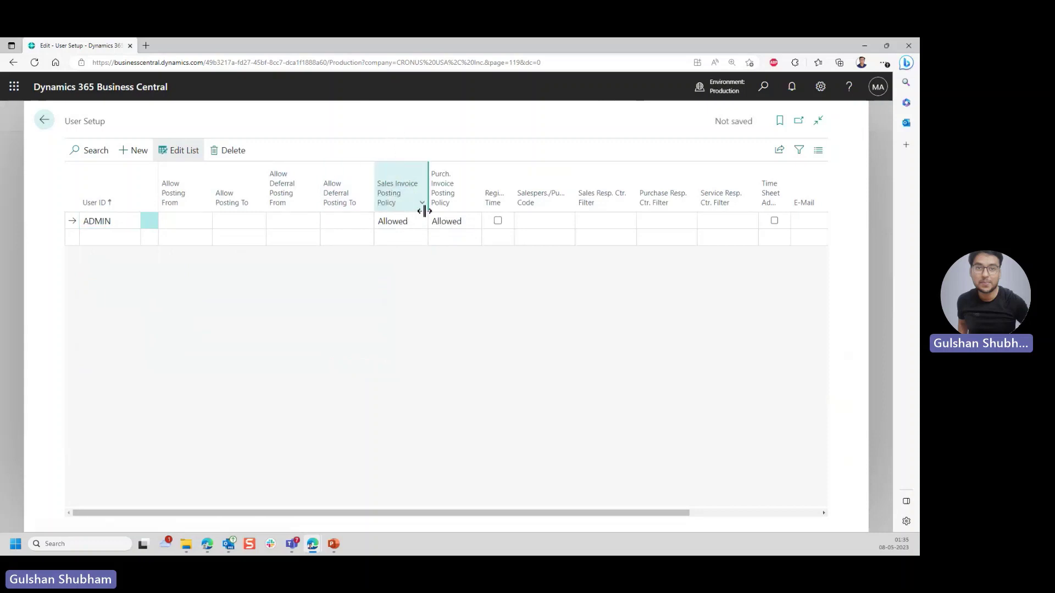
mouse_move(447, 192)
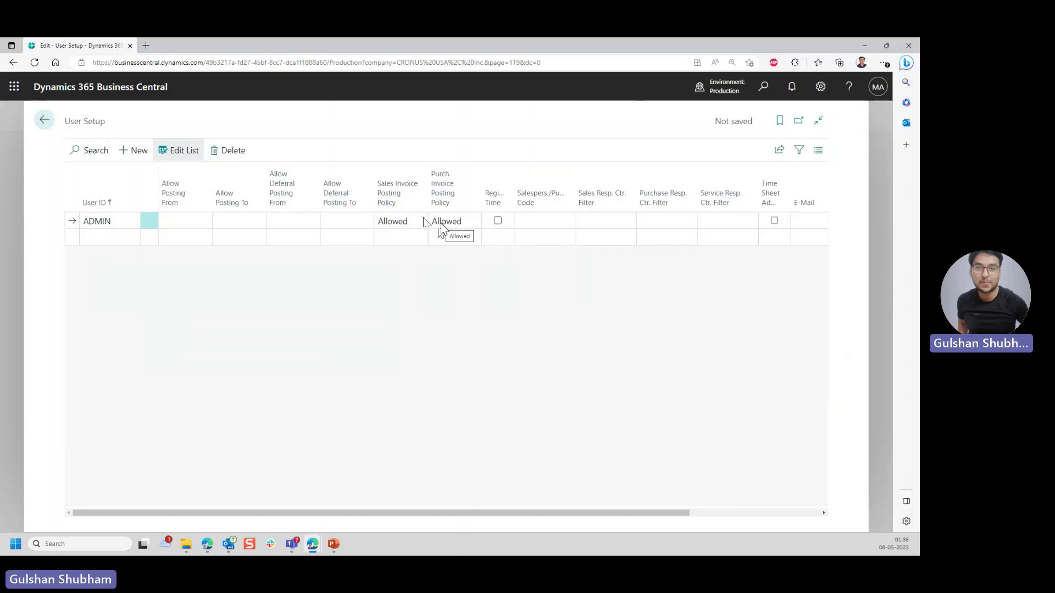
Step: Set ADMIN's Sales and Purch. Invoice Posting Policy both to Prohibited
left_click(411, 221)
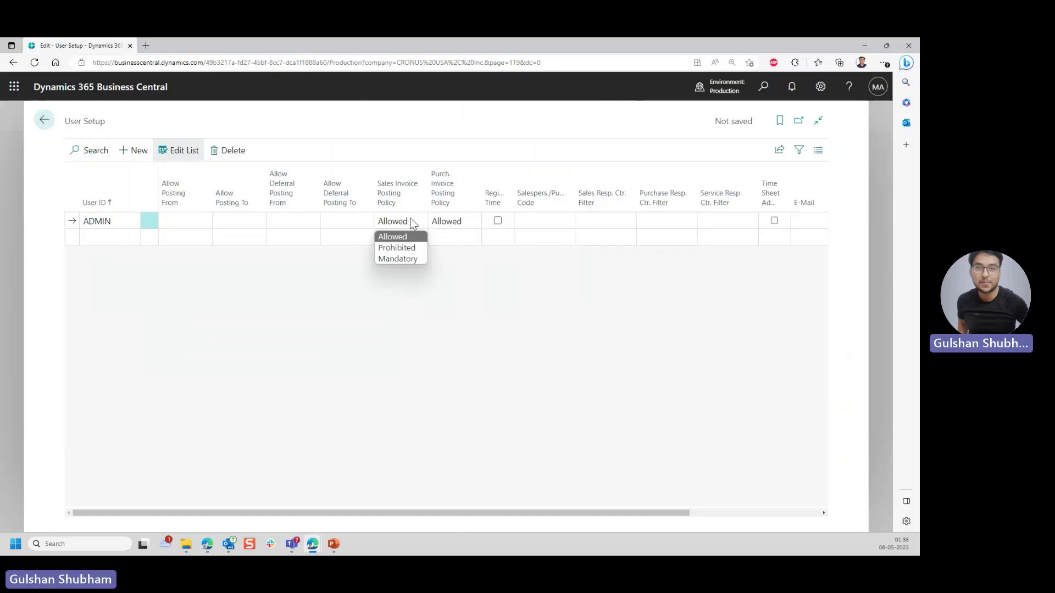
left_click(396, 247)
left_click(457, 223)
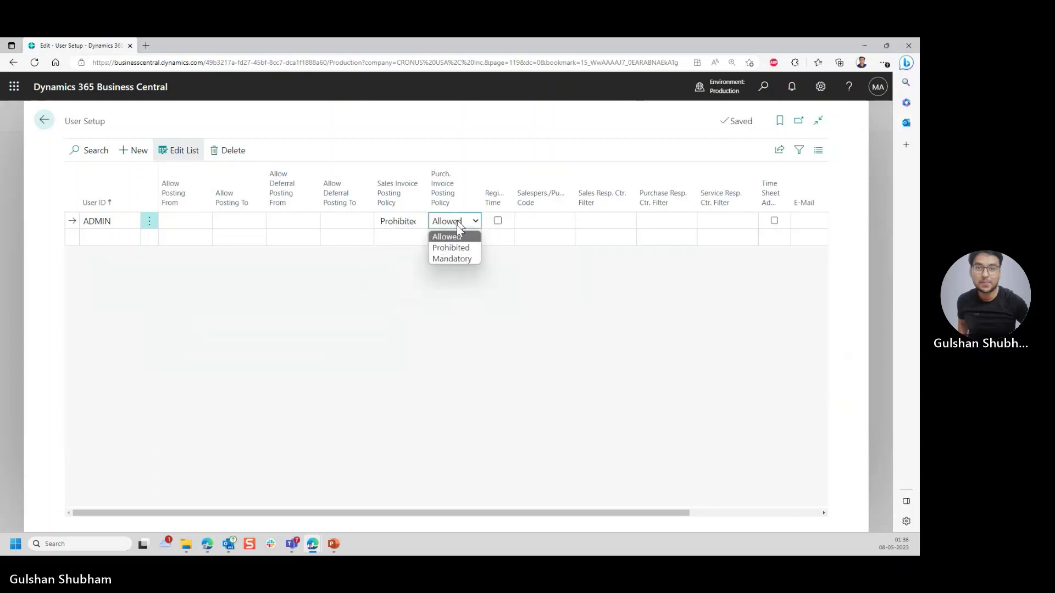
left_click(454, 248)
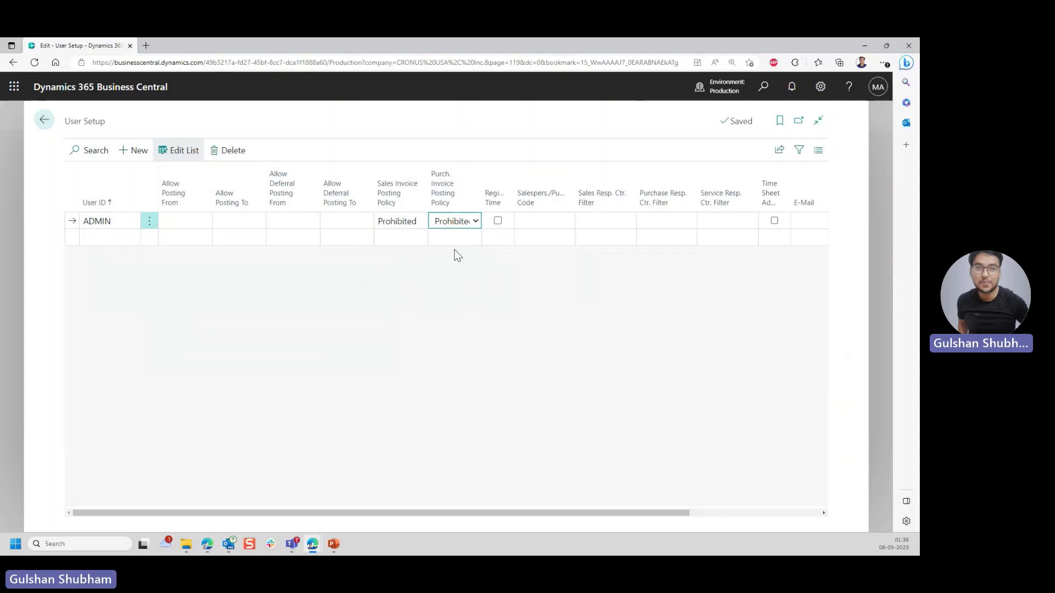
Step: Recheck both invoice posting policy dropdowns and leave them on Prohibited
left_click(406, 221)
left_click(442, 223)
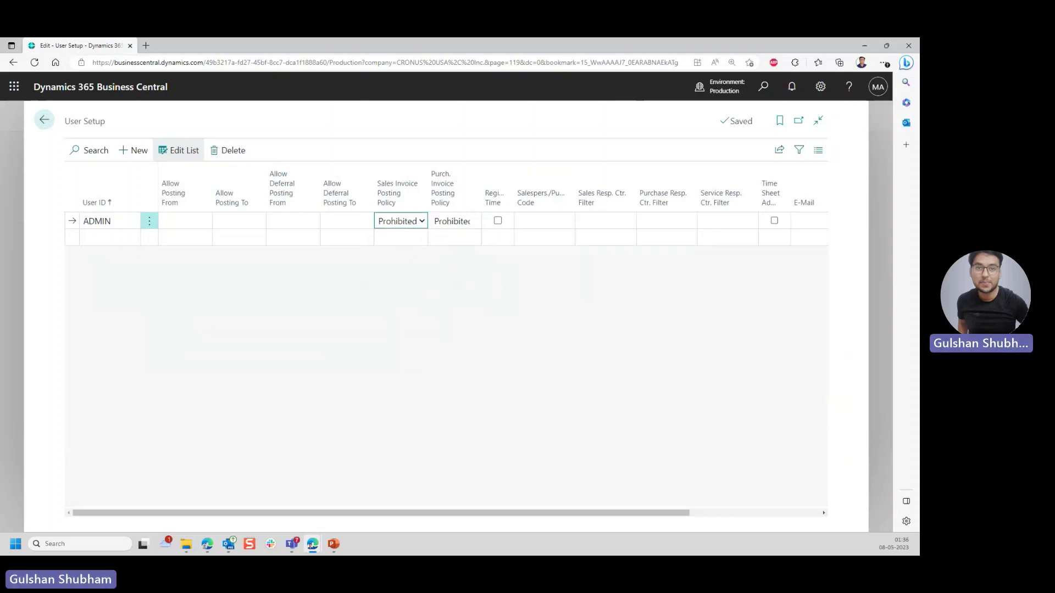
left_click(442, 224)
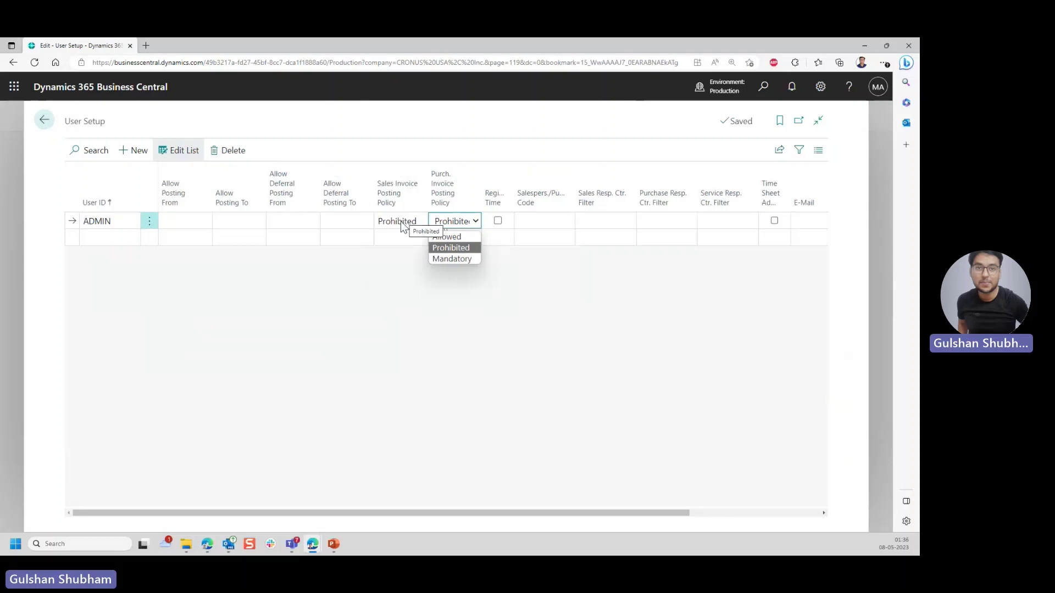
left_click(403, 222)
left_click(451, 221)
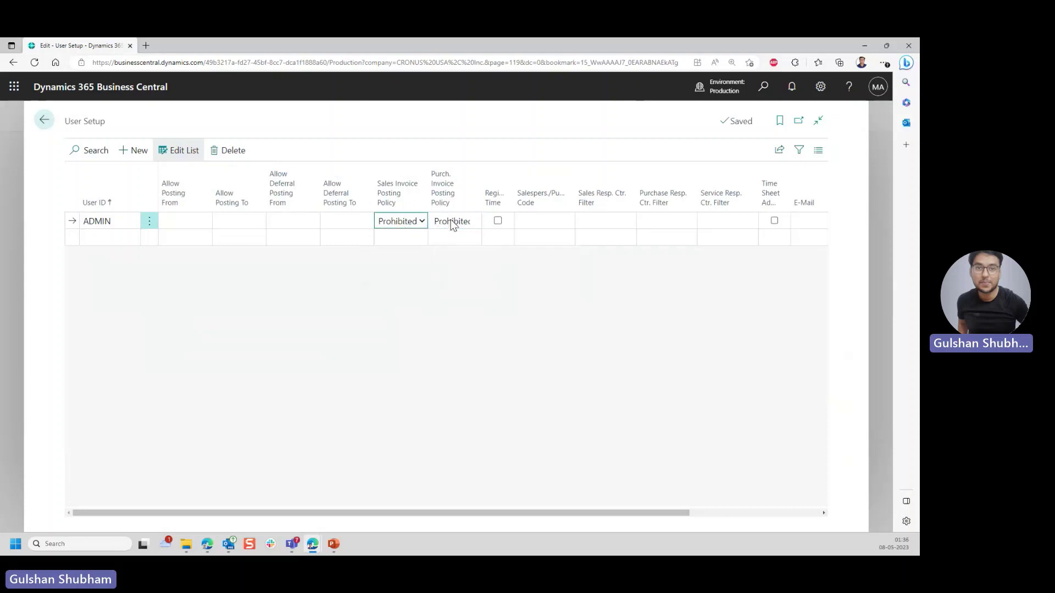
left_click(450, 221)
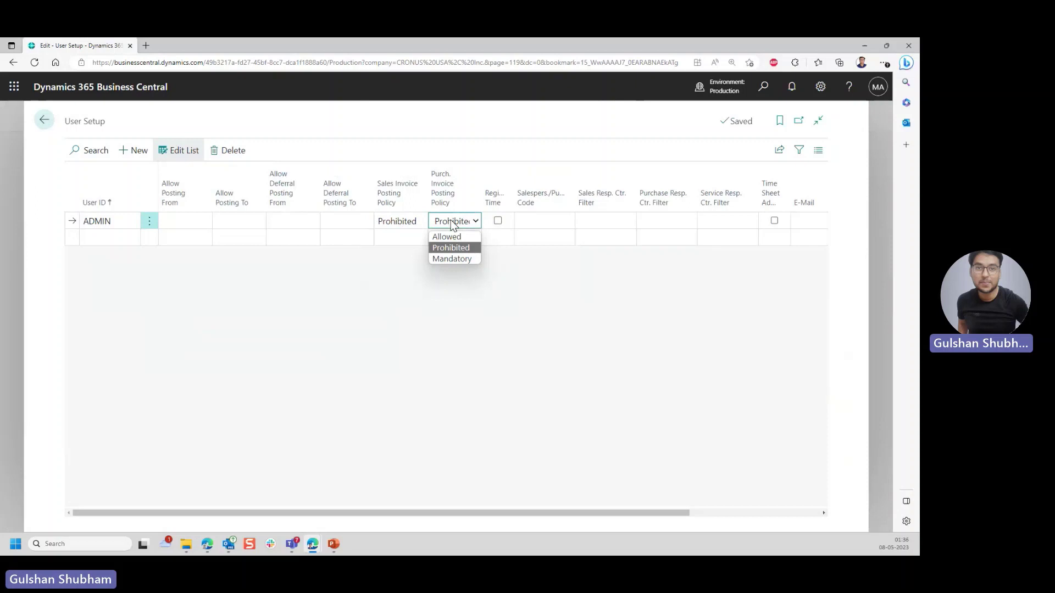
left_click(483, 127)
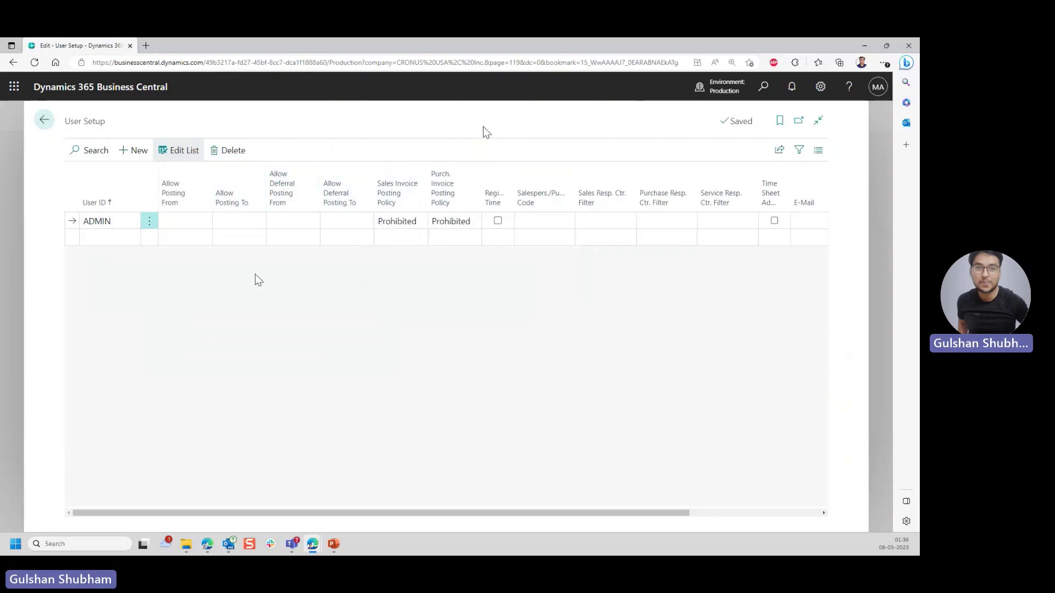
left_click(47, 122)
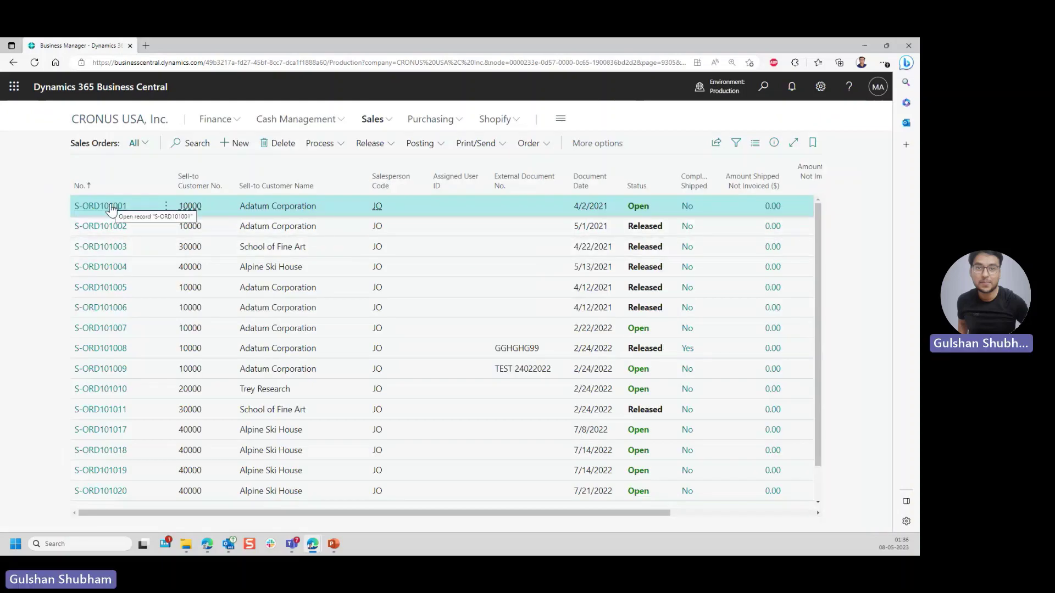
left_click(112, 207)
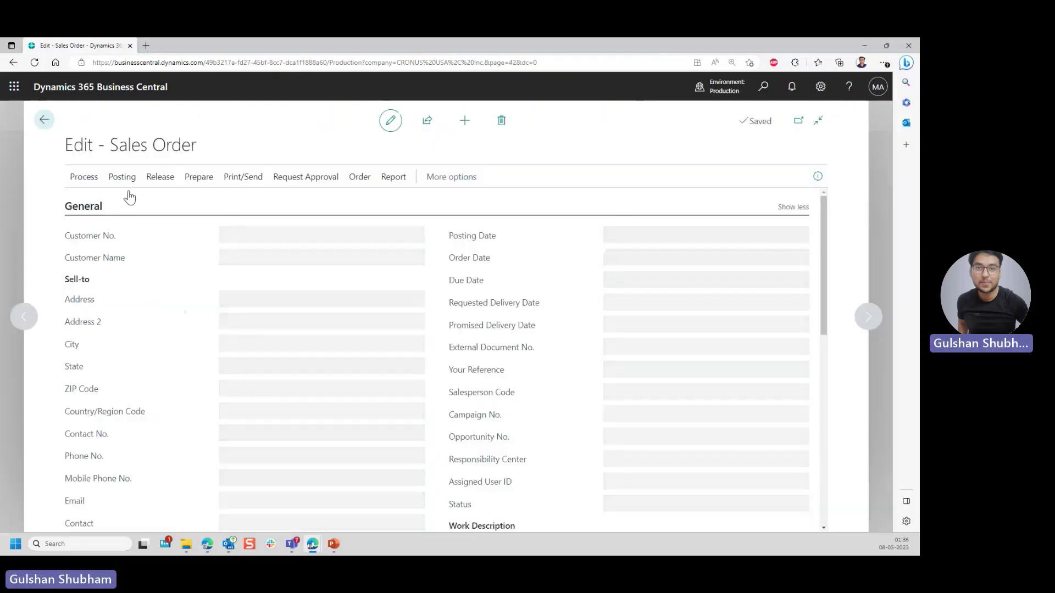
left_click(121, 179)
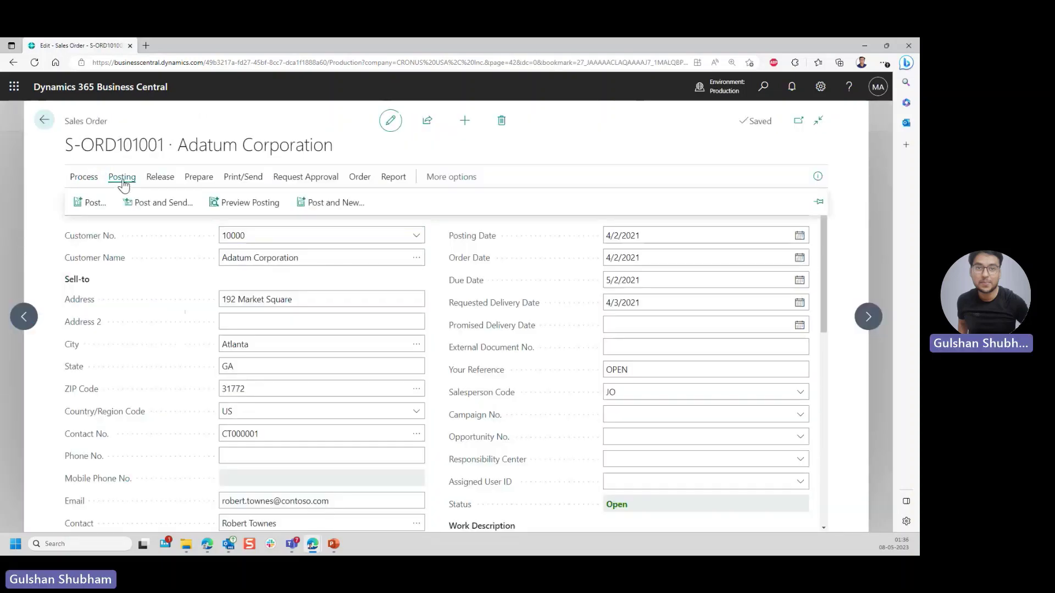
left_click(91, 203)
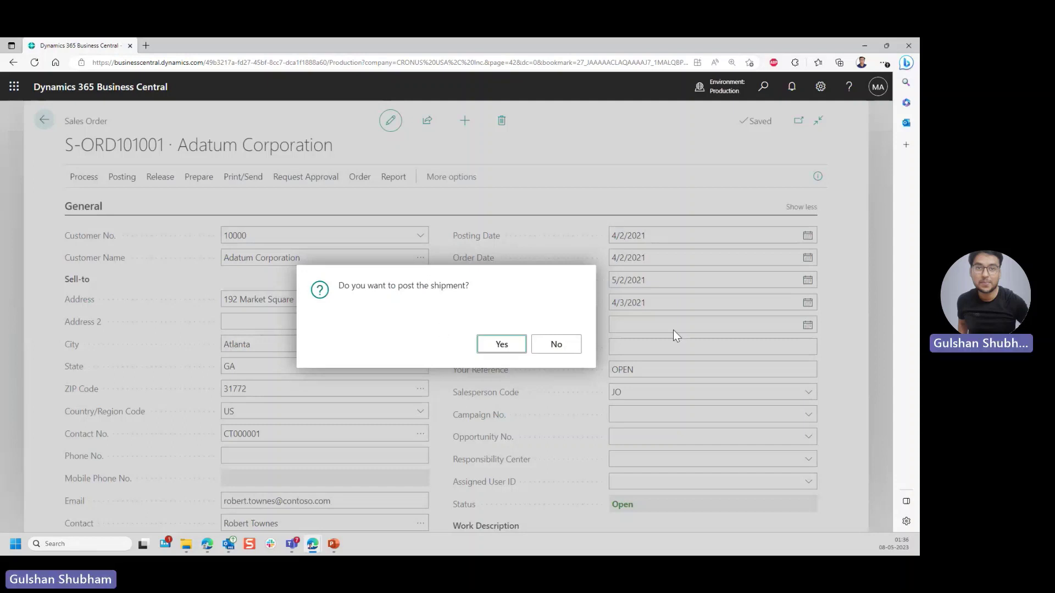
left_click(556, 346)
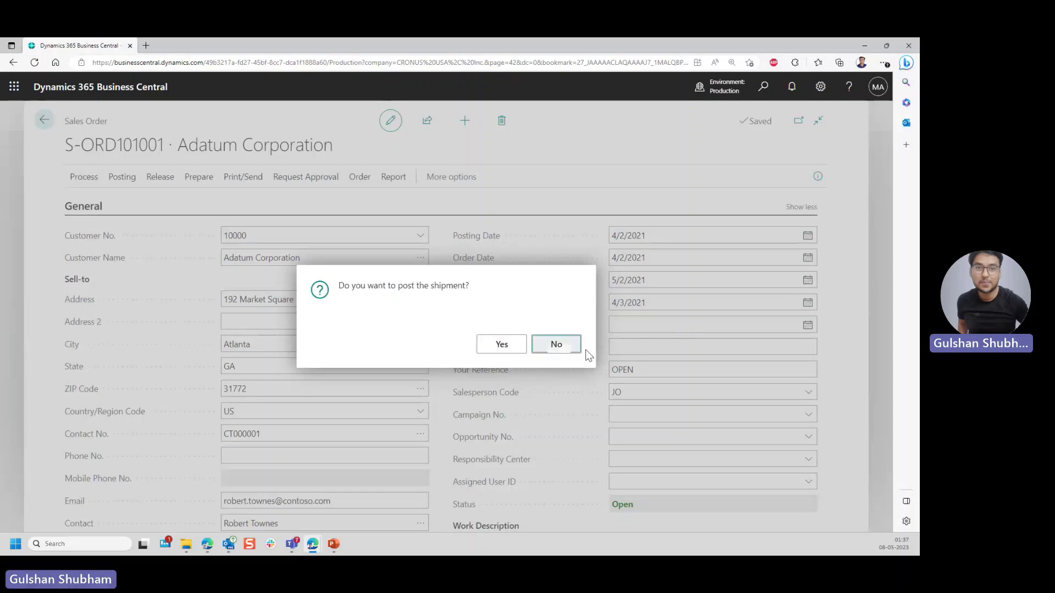
left_click(555, 347)
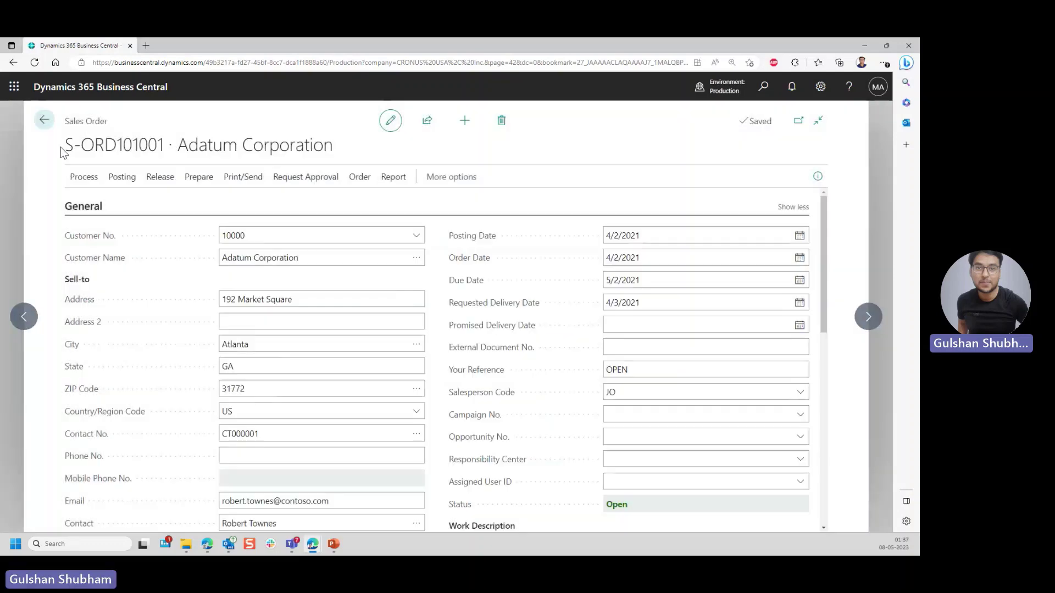
Step: Reopen the User Setup page through a 'user set' search
left_click(765, 94)
type("user set")
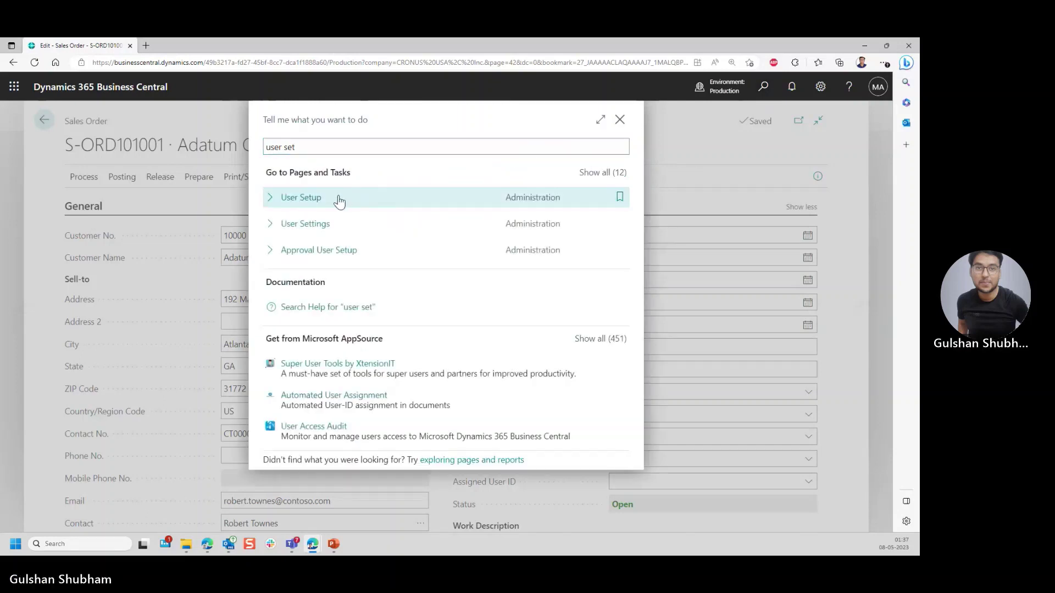
left_click(339, 201)
Step: Switch ADMIN's sales and purchase invoice posting policies to Allowed, then go back to S-ORD101001
left_click(400, 221)
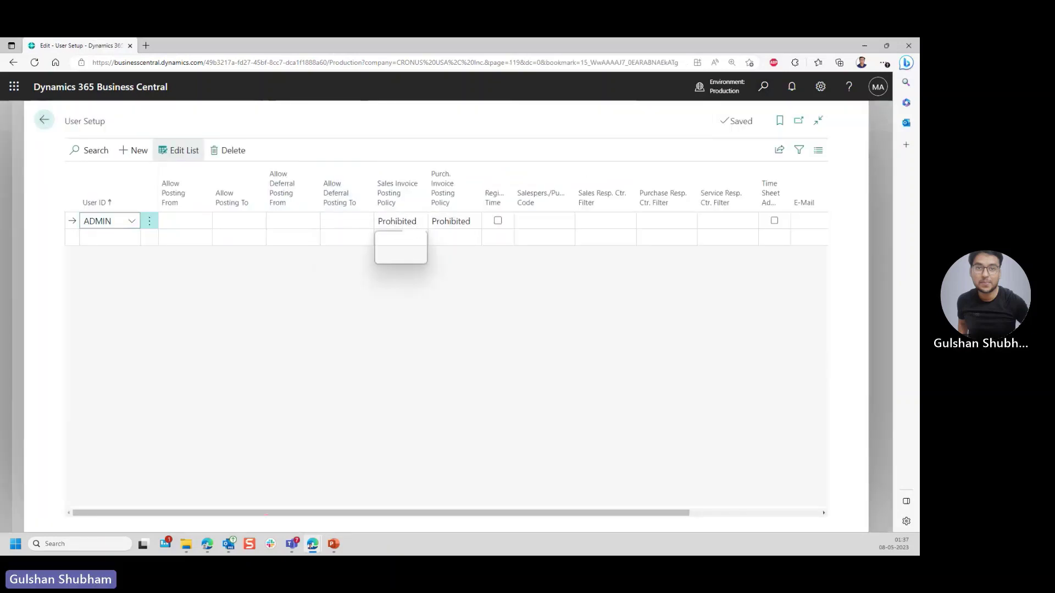
left_click(392, 237)
left_click(454, 221)
left_click(446, 237)
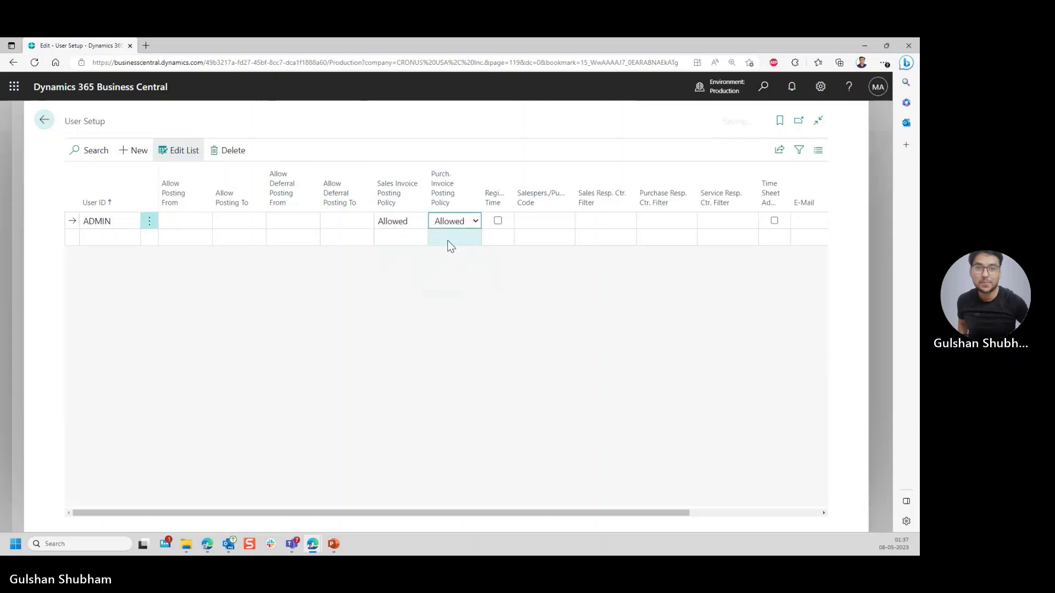
left_click(45, 121)
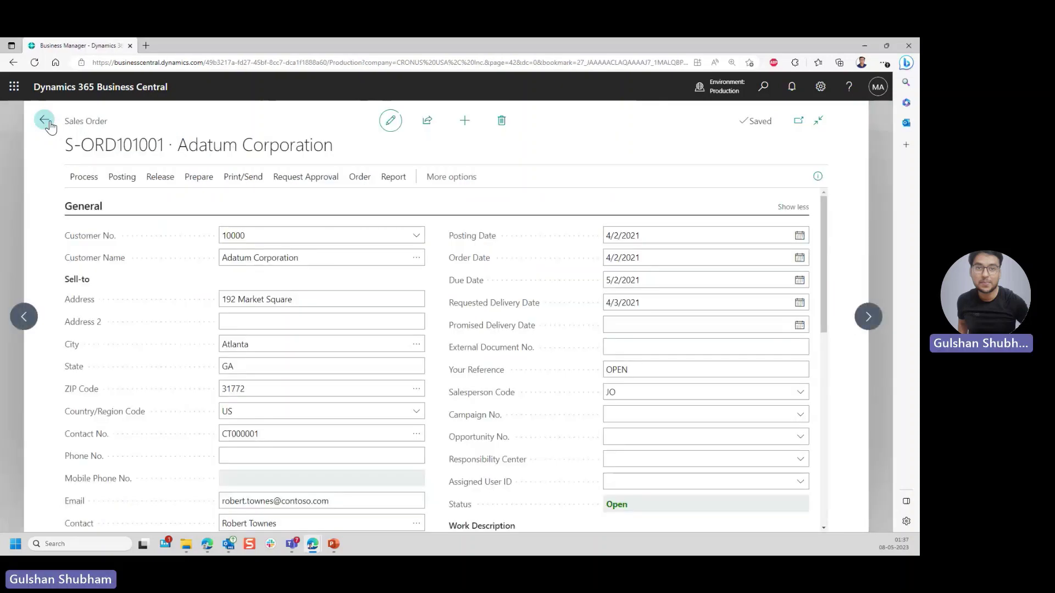
left_click(127, 178)
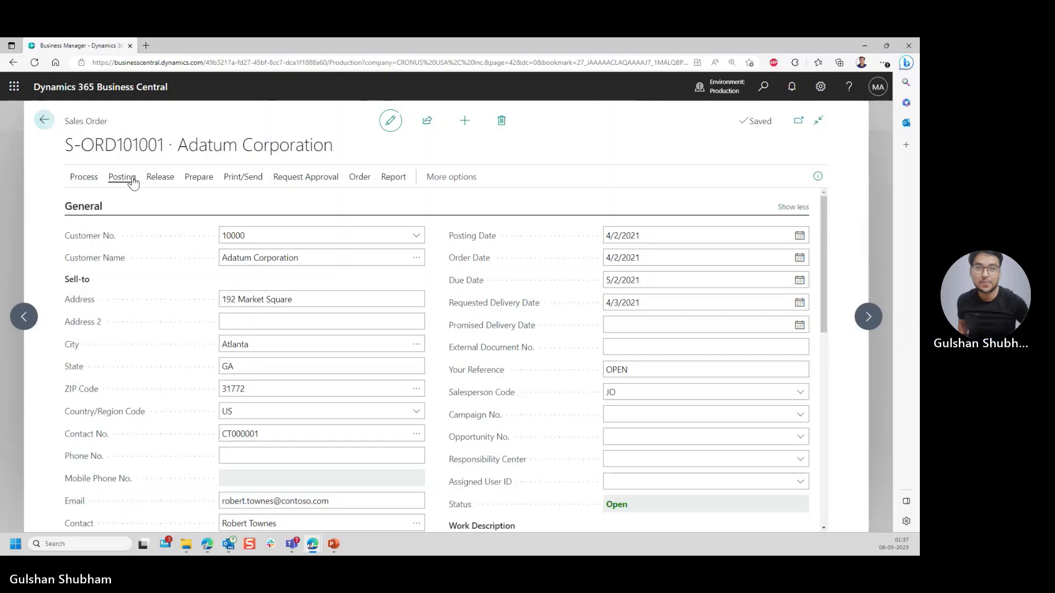
left_click(94, 204)
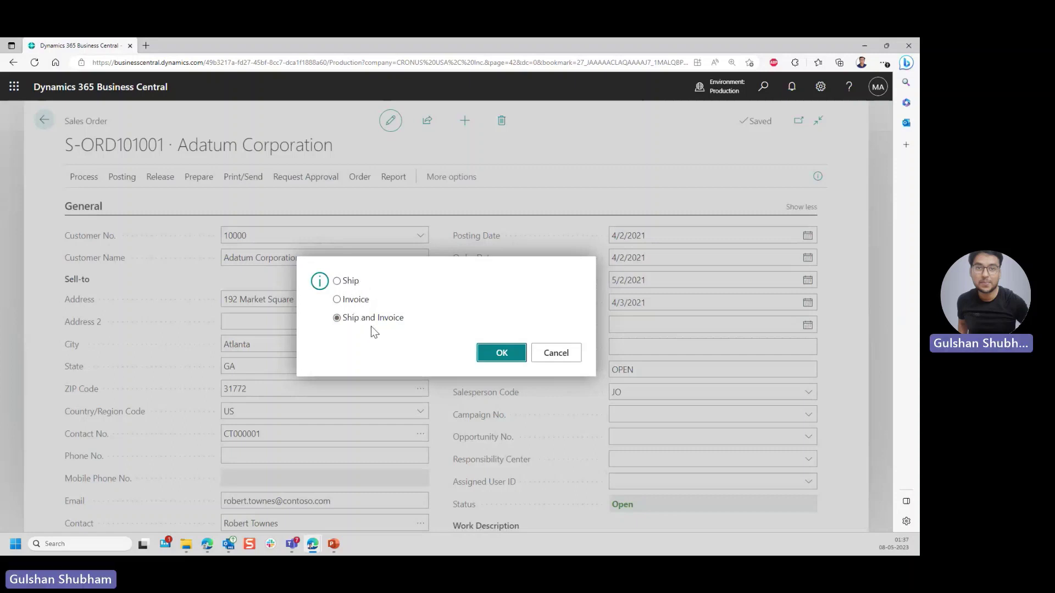
left_click(337, 281)
left_click(336, 318)
left_click(556, 353)
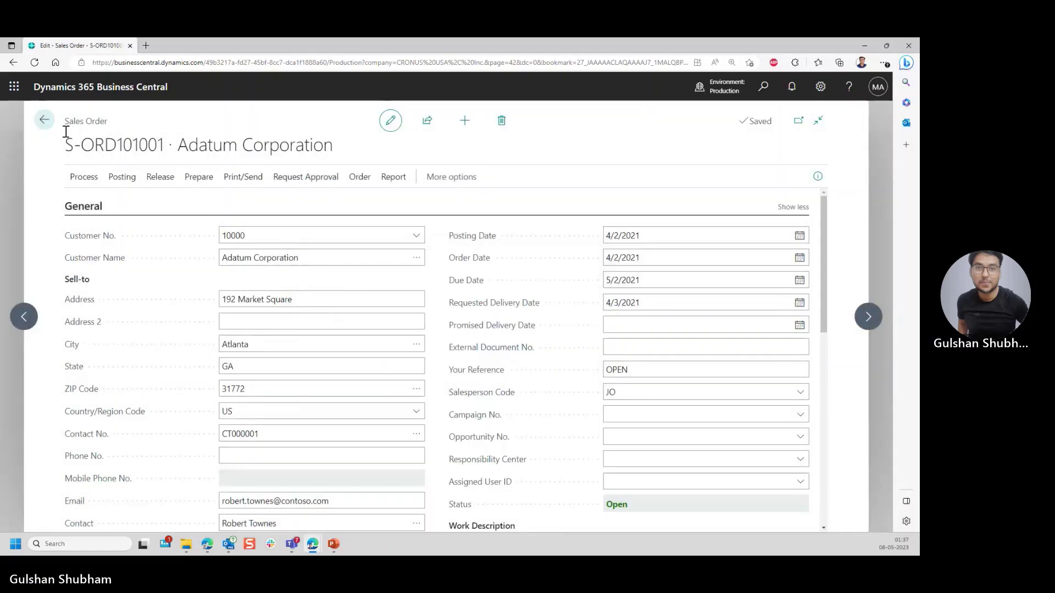
Step: Reopen the User Setup page through a 'user set' search
left_click(764, 88)
type("user set")
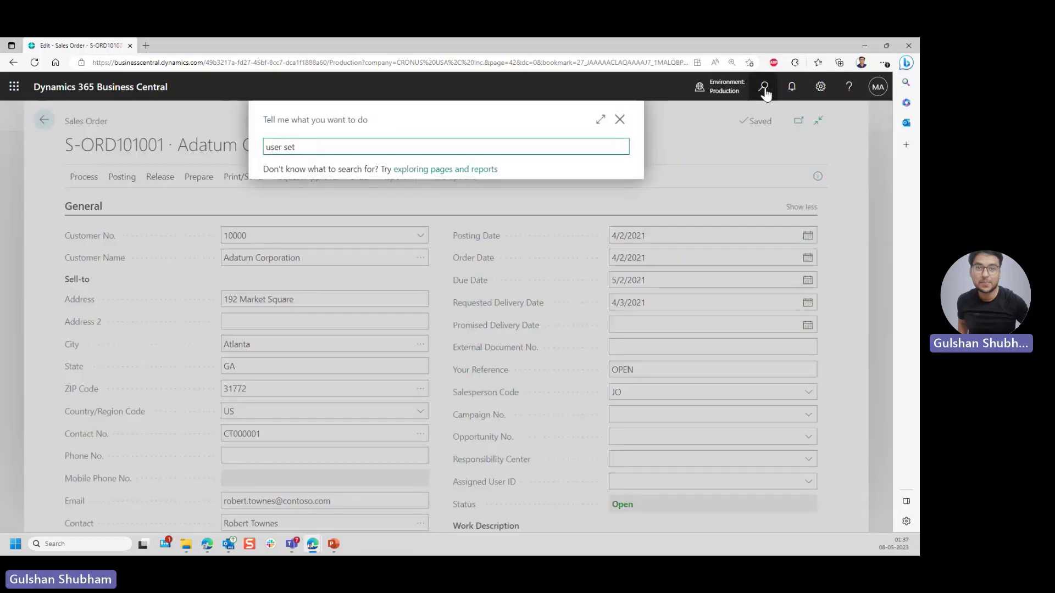
left_click(297, 196)
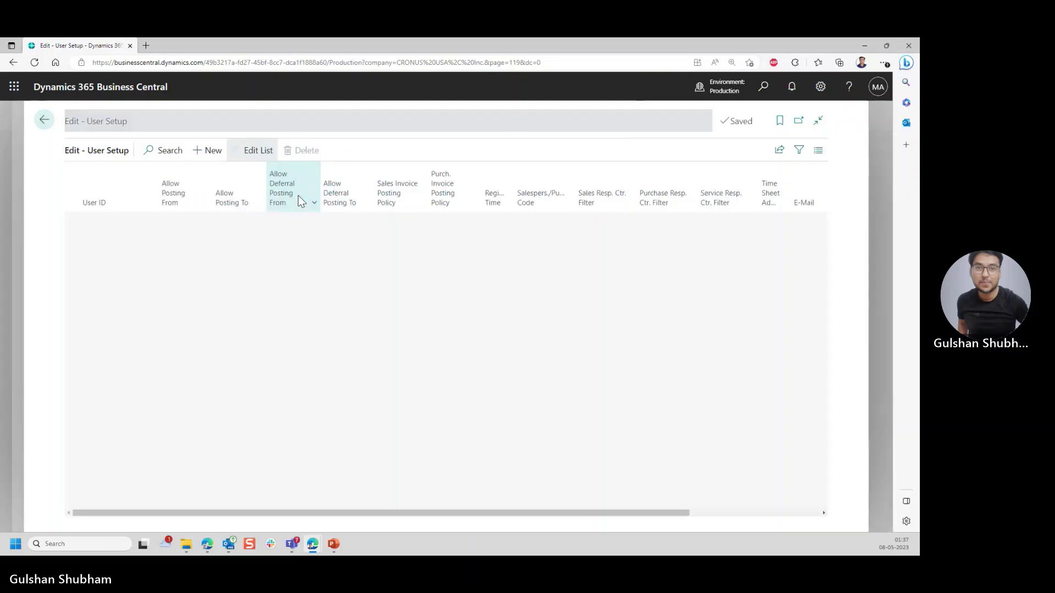
Step: Switch ADMIN's sales and purchase invoice posting policies to Mandatory, then go back to S-ORD101001
left_click(397, 222)
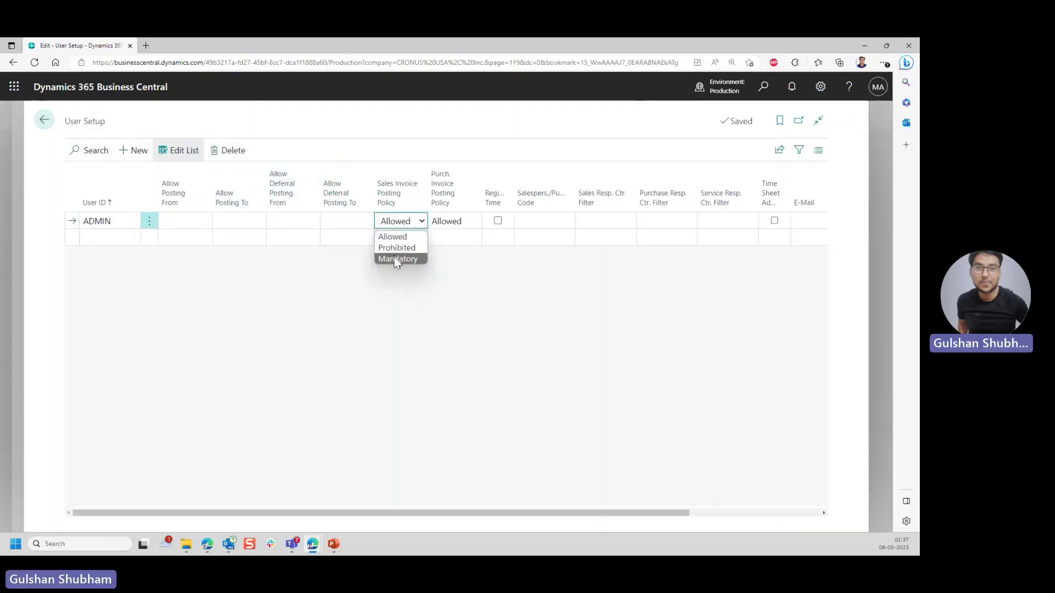
left_click(396, 259)
left_click(449, 222)
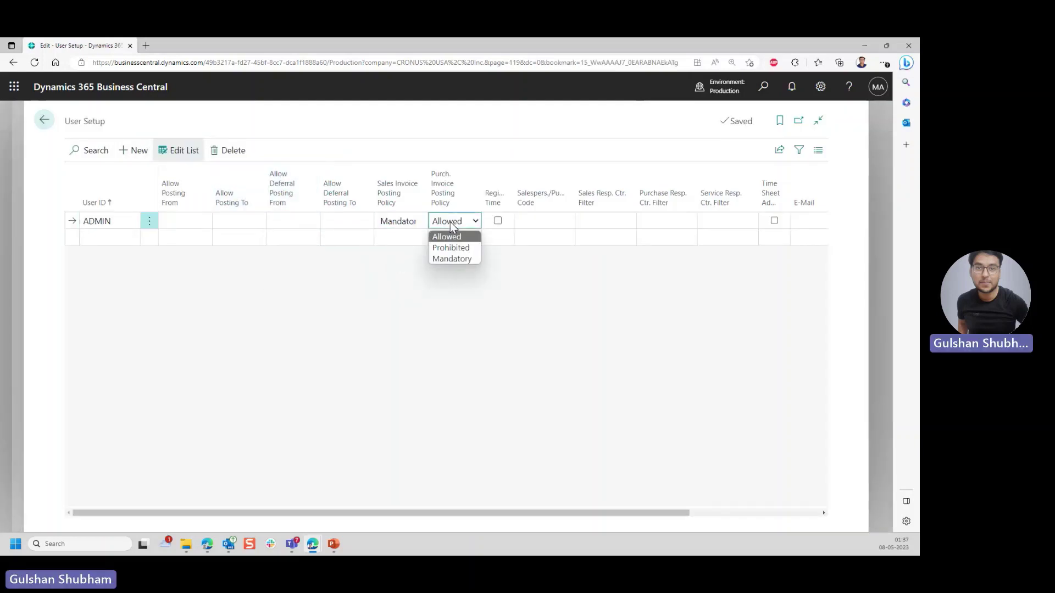
left_click(451, 259)
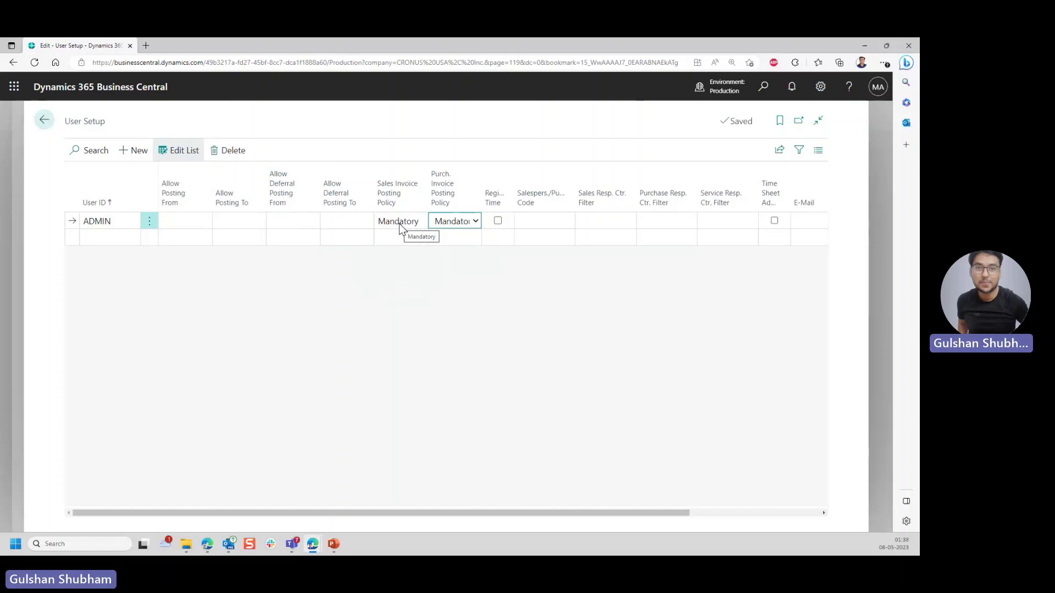
left_click(45, 123)
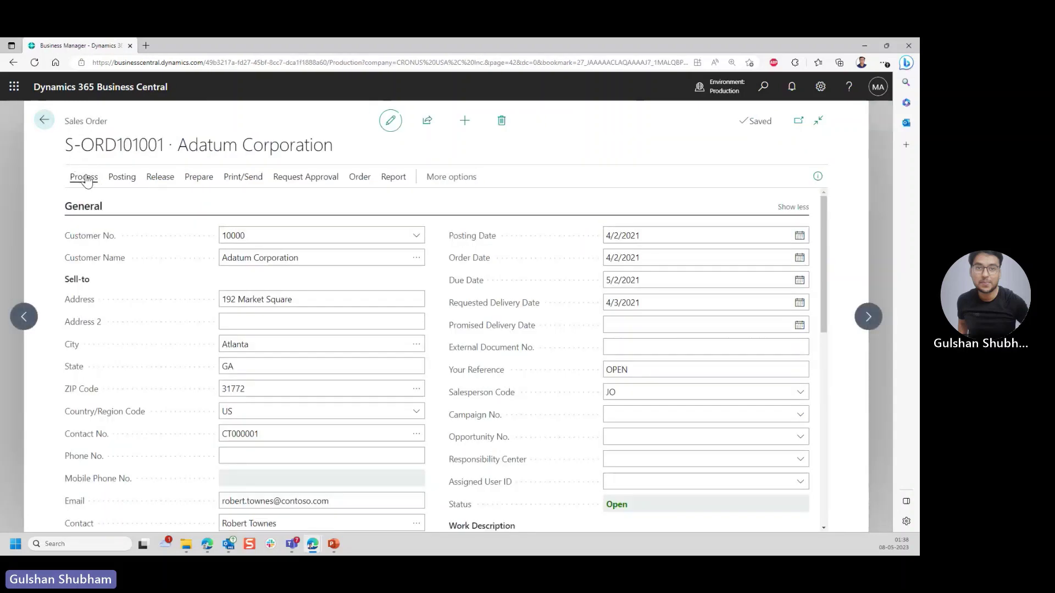
left_click(86, 181)
left_click(121, 177)
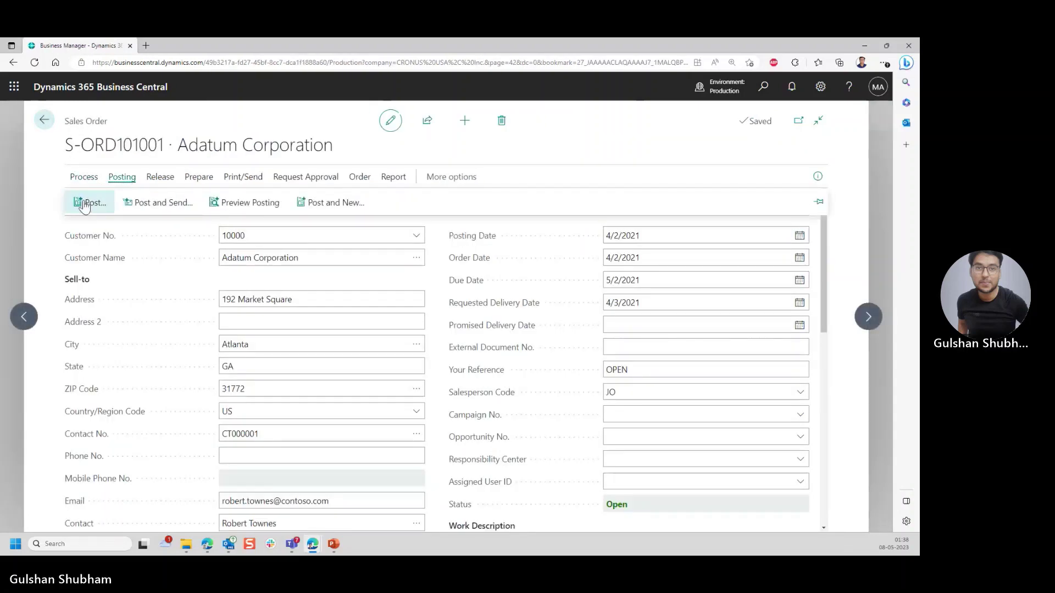
left_click(85, 204)
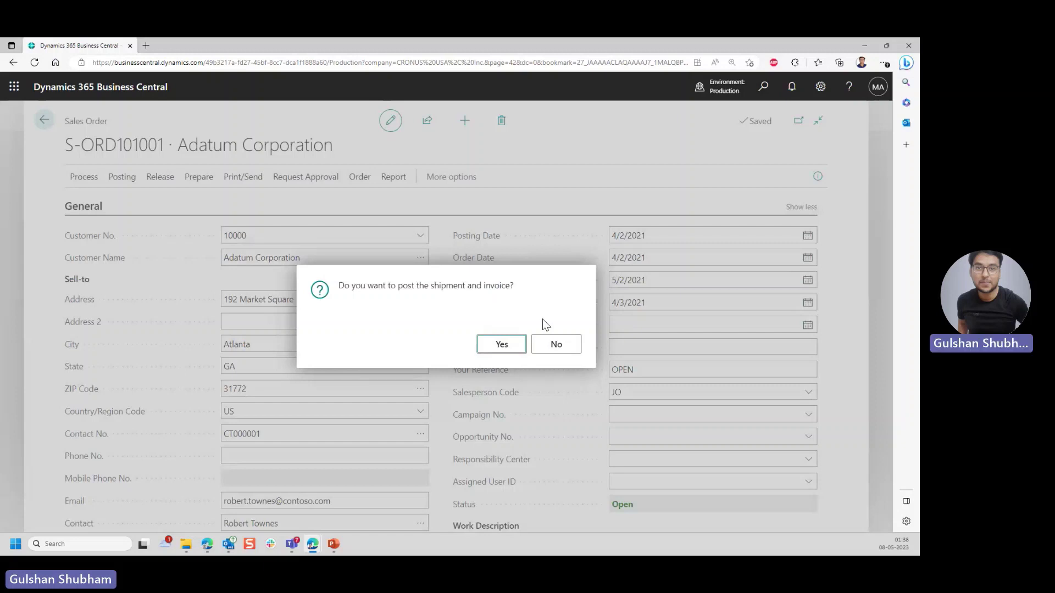
left_click(550, 349)
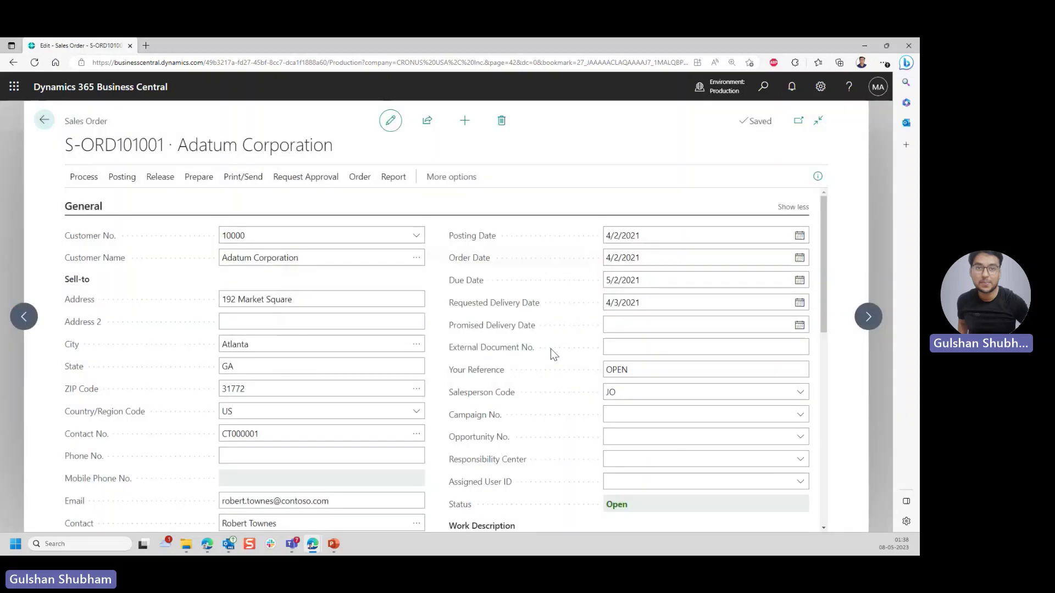